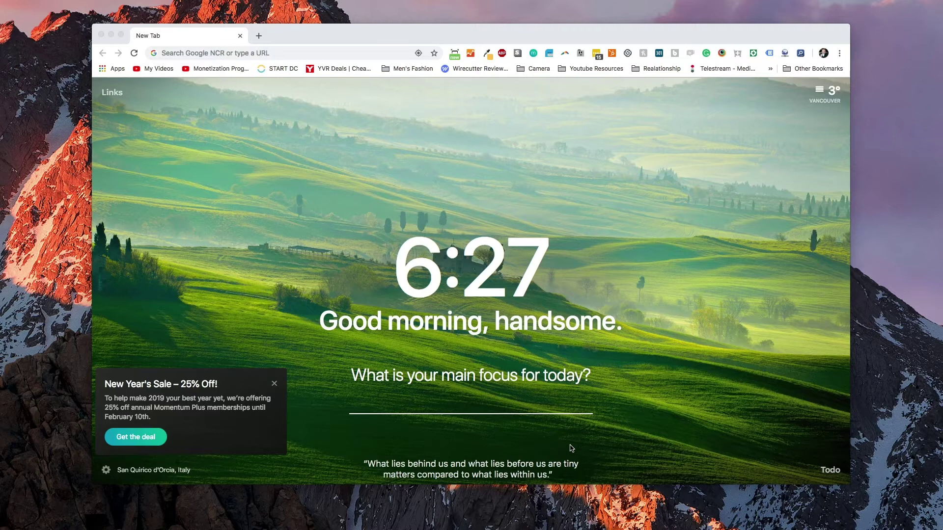
- Go to zapier.com and start a new Zap from the home page
click(202, 55)
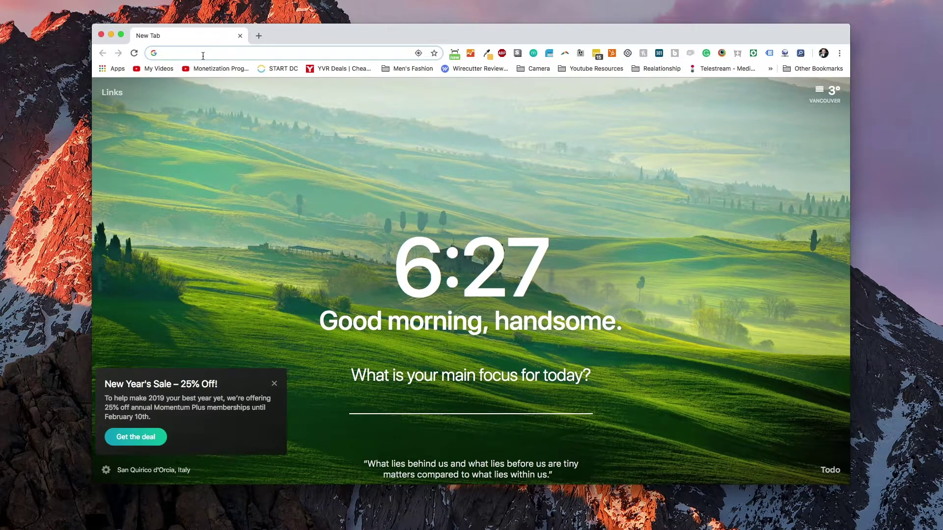
text(ZA)
key(Return)
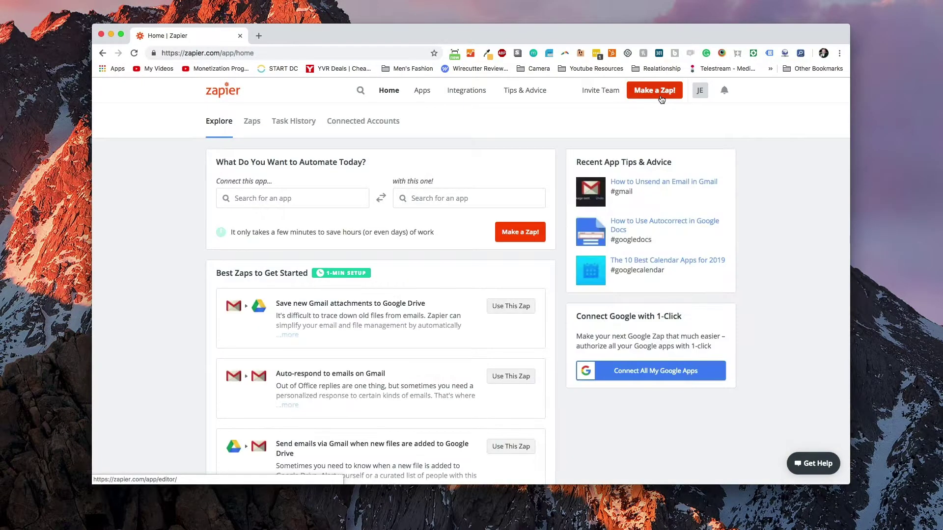
click(661, 98)
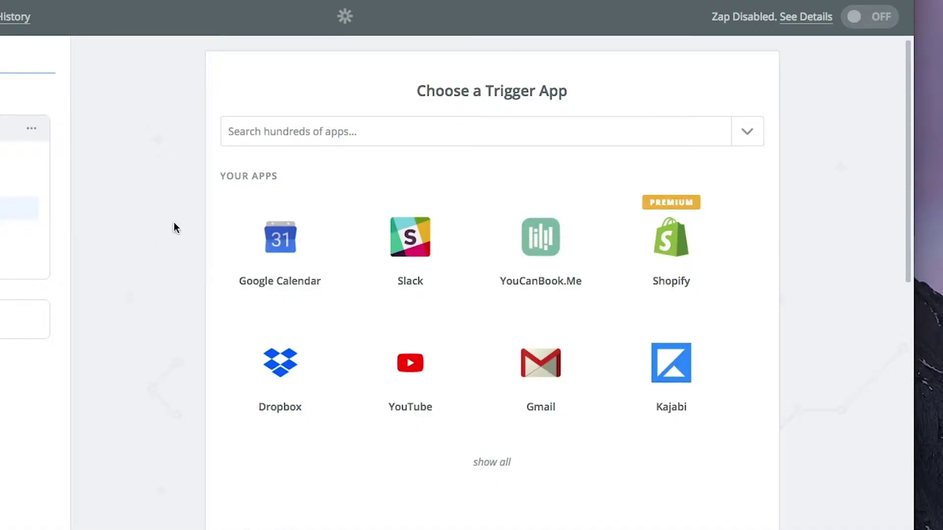
- Use Shopify as the trigger app with New Blog Entry as the trigger event
click(686, 245)
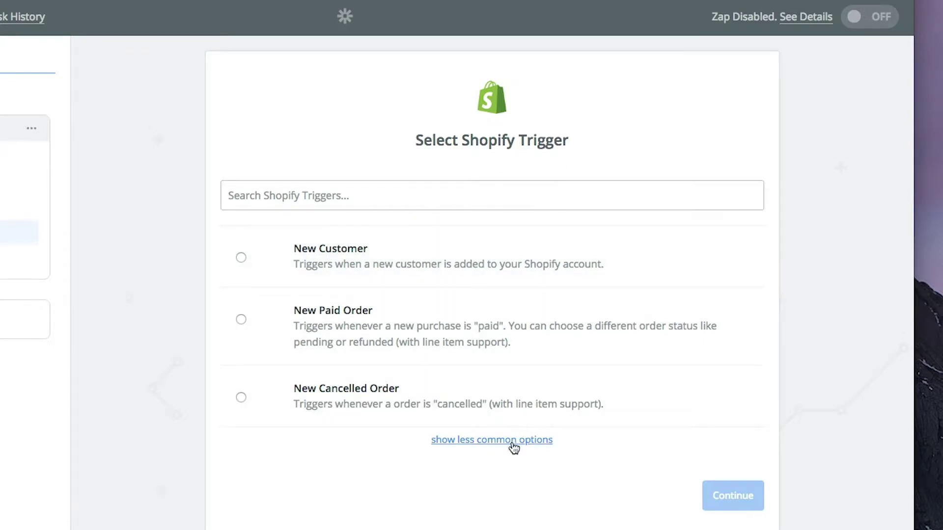
scroll(567, 307, down, 7)
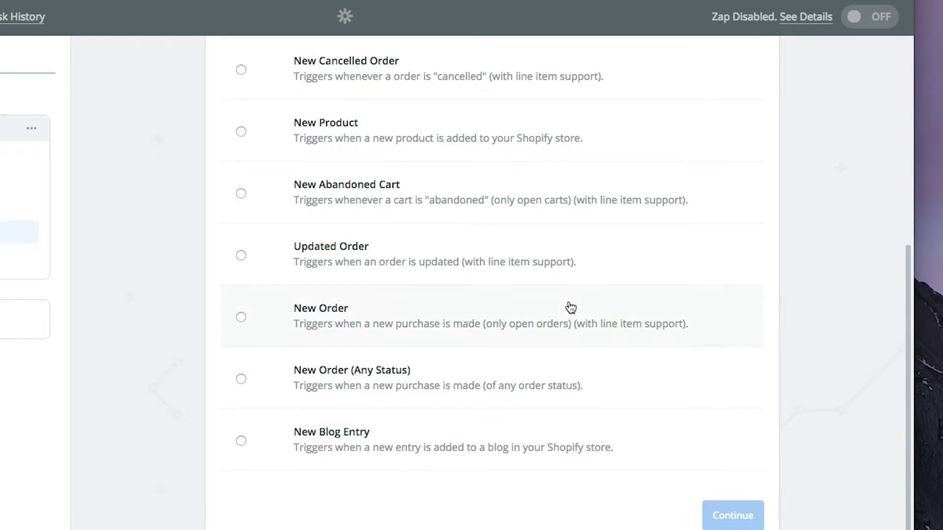
click(240, 441)
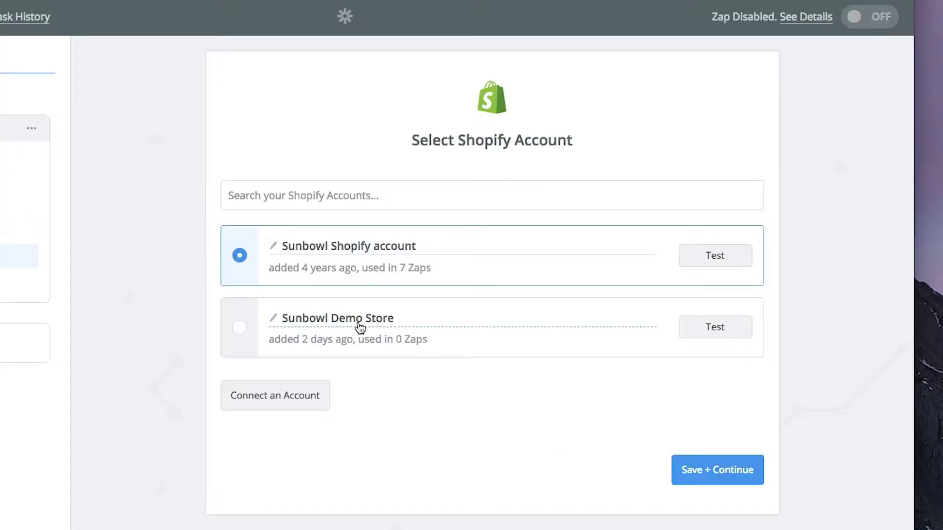
- Connect the Sunbowl Demo Store Shopify account to the trigger
click(240, 329)
double_click(240, 332)
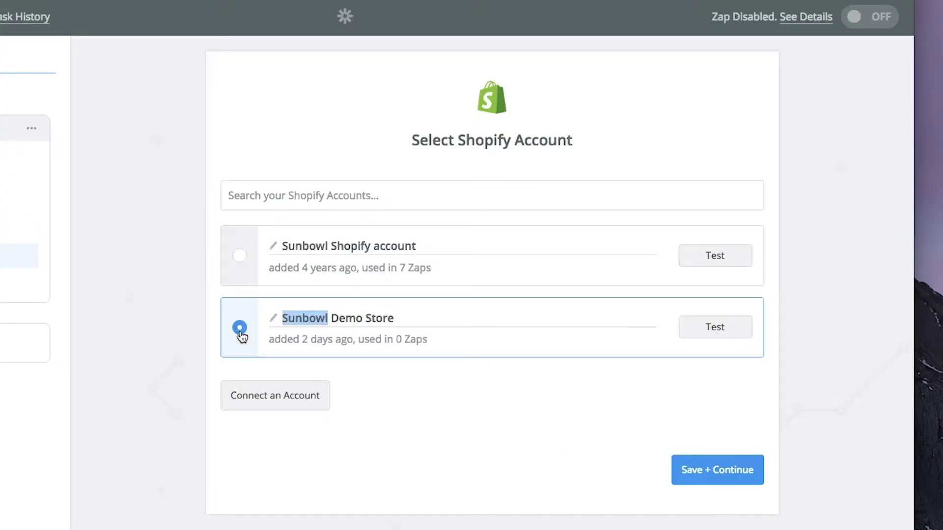
click(448, 405)
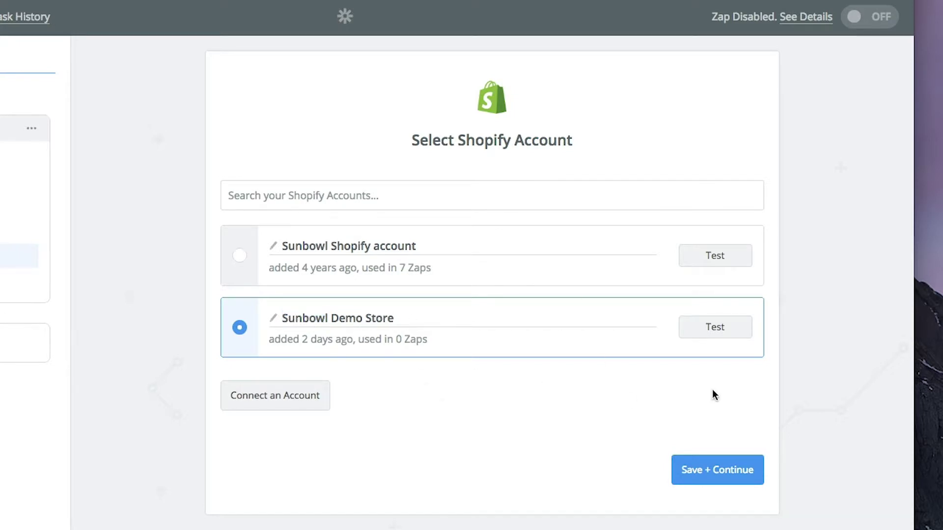
click(717, 474)
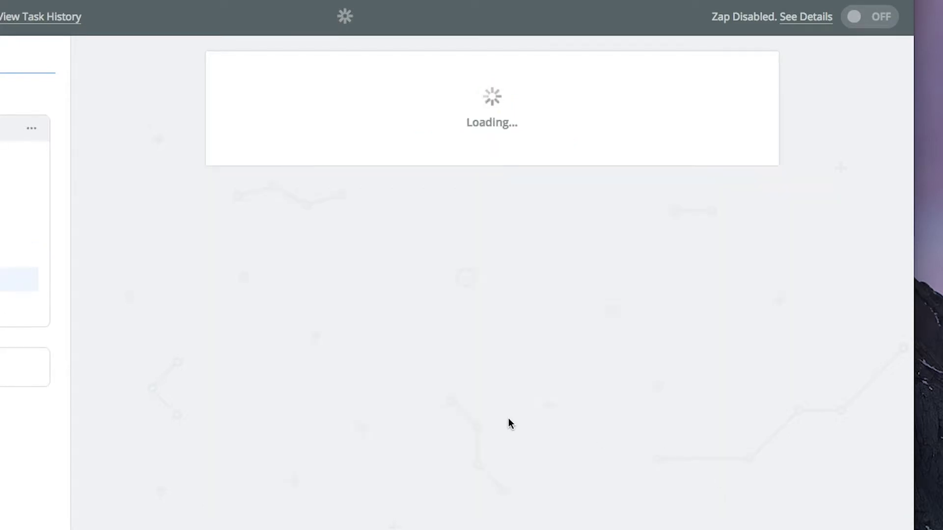
- Watch the News blog and use Blog Entry A as the test sample
click(485, 223)
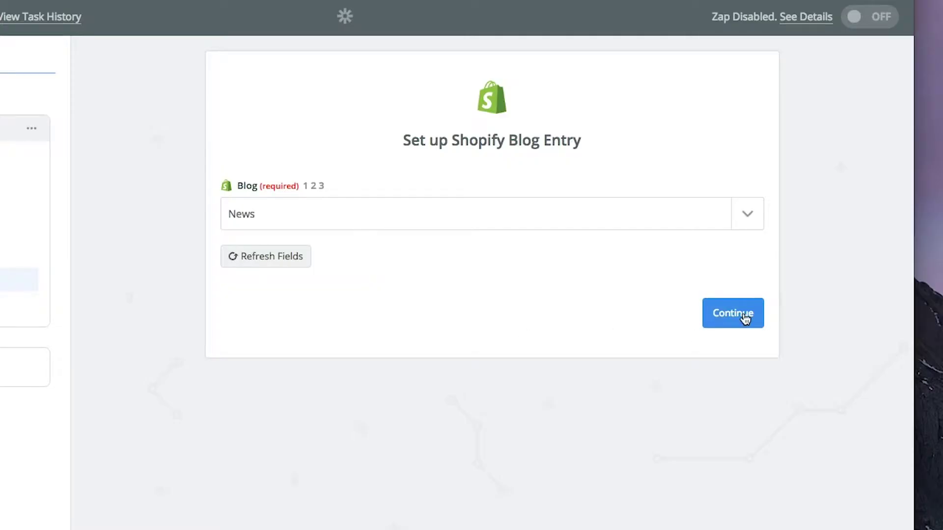
click(743, 317)
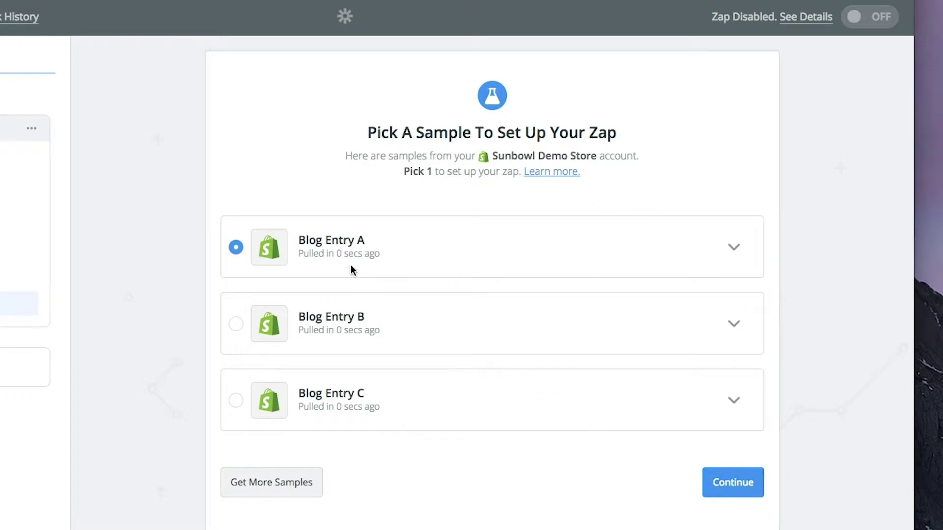
click(739, 264)
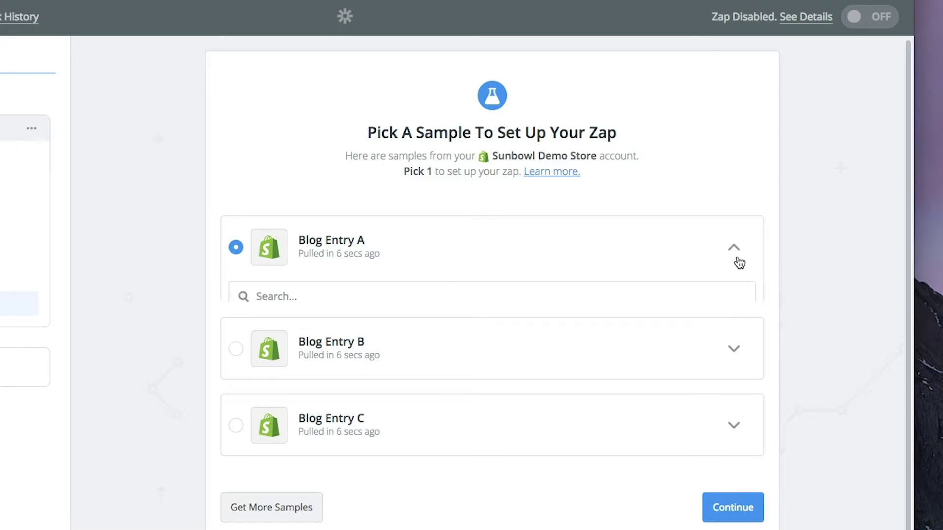
click(734, 249)
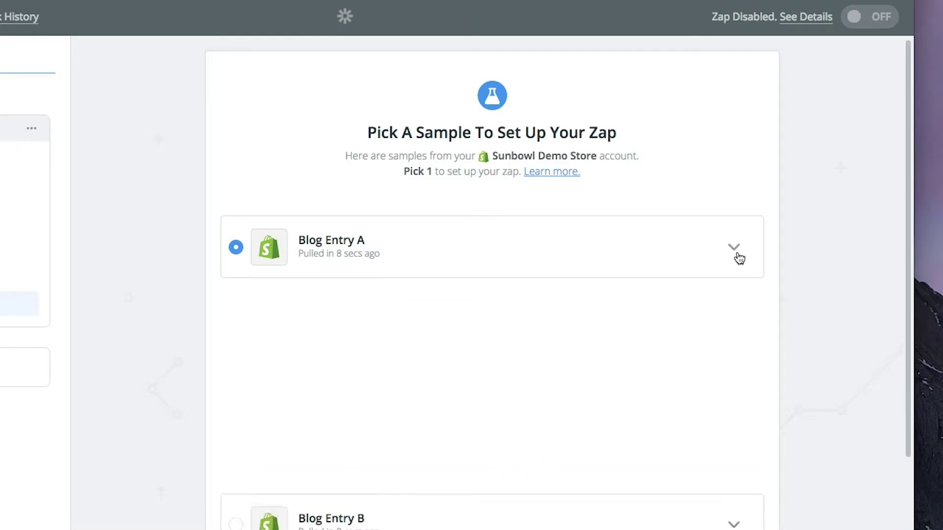
click(739, 484)
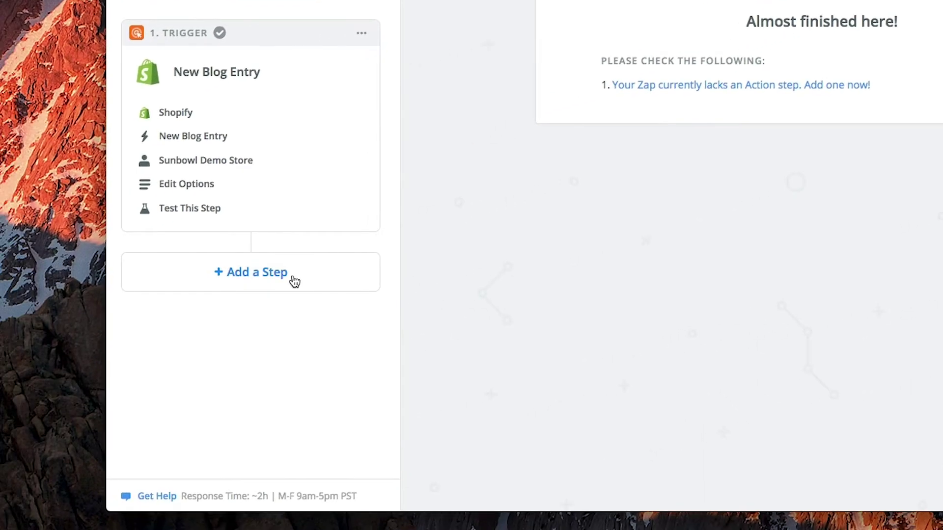
- Add a new Action/Search step below the Shopify trigger
click(295, 281)
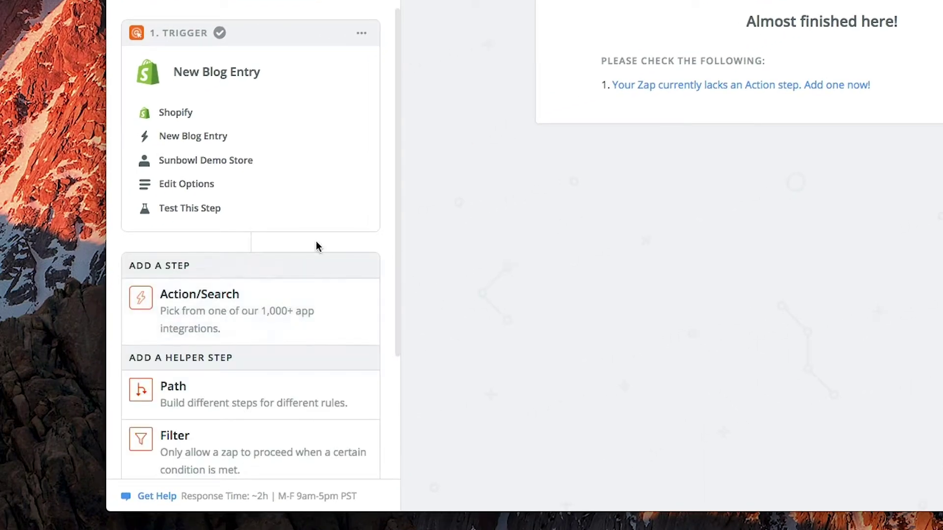
scroll(317, 248, down, 3)
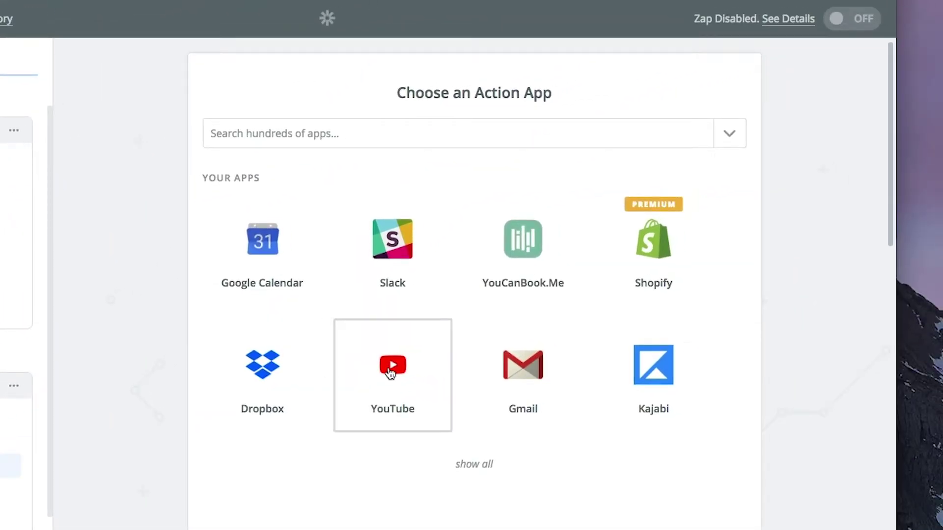
- Search 'faceb' and set the action to Facebook Pages' Create Page Post
click(329, 139)
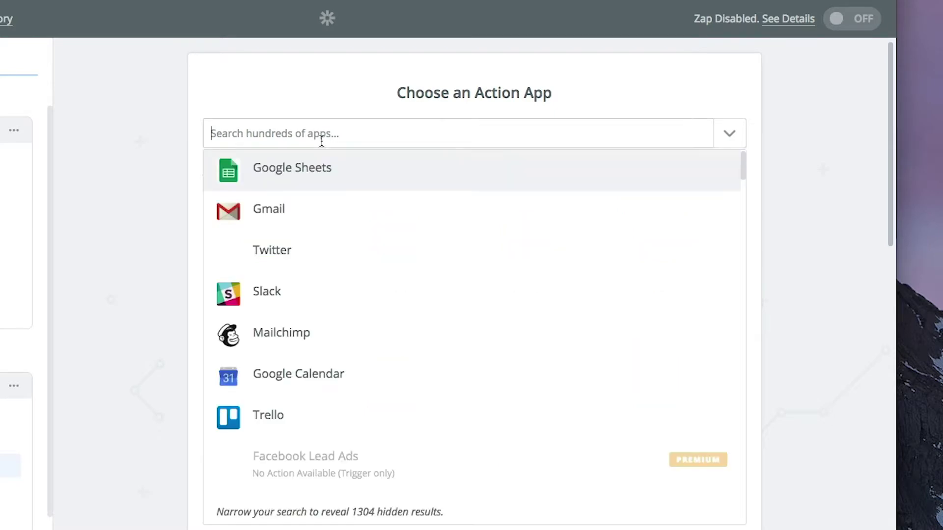
text(faceb)
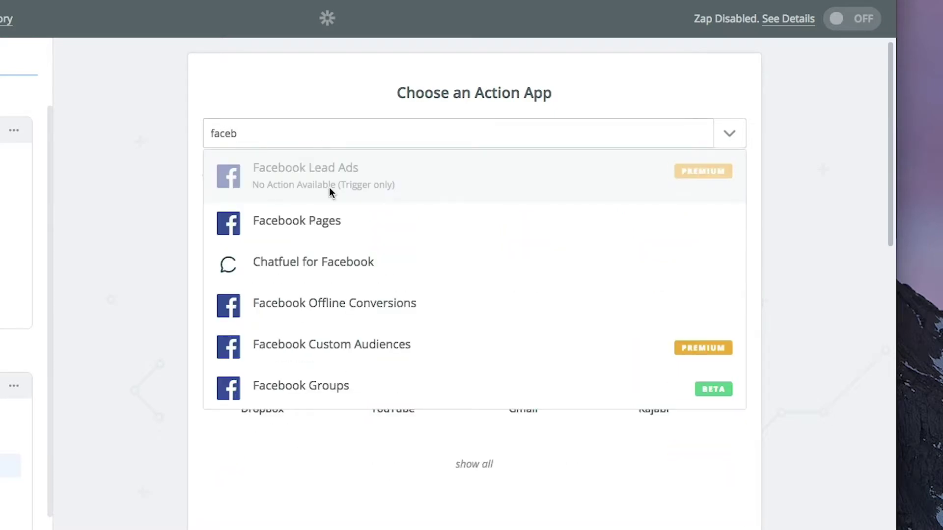
click(338, 235)
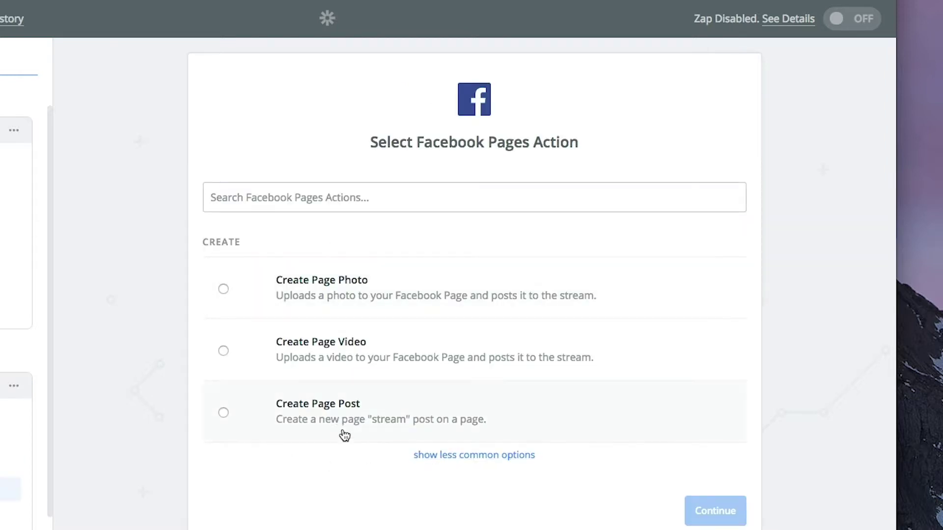
click(258, 424)
click(727, 511)
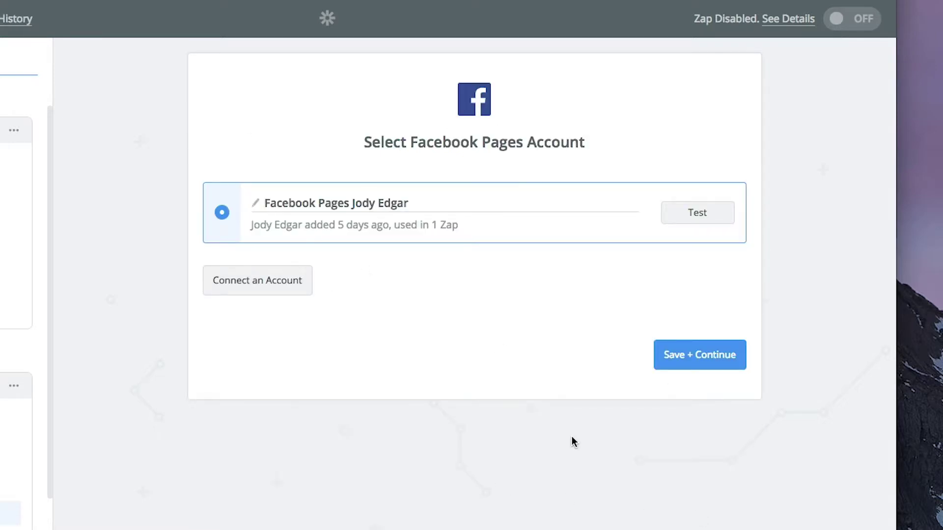
- Keep the connected Facebook account and post to the Sunbowl page
click(703, 361)
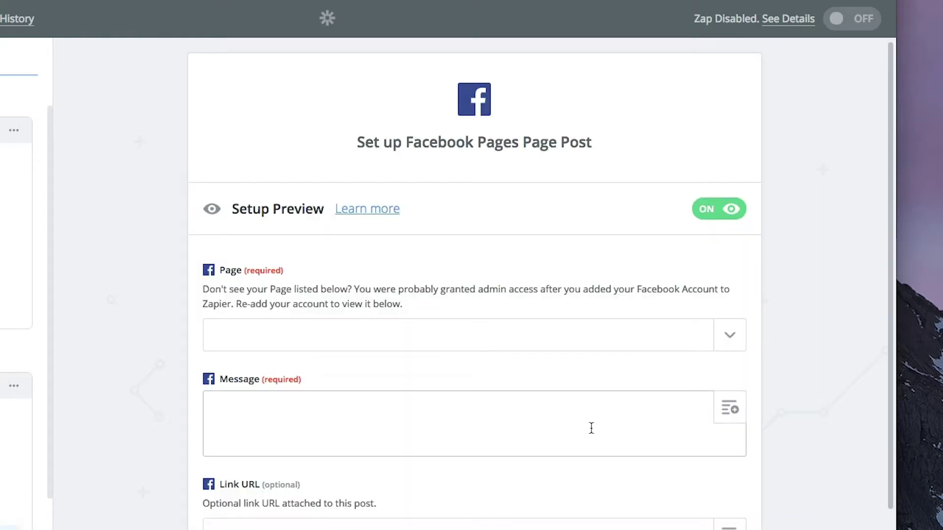
click(732, 347)
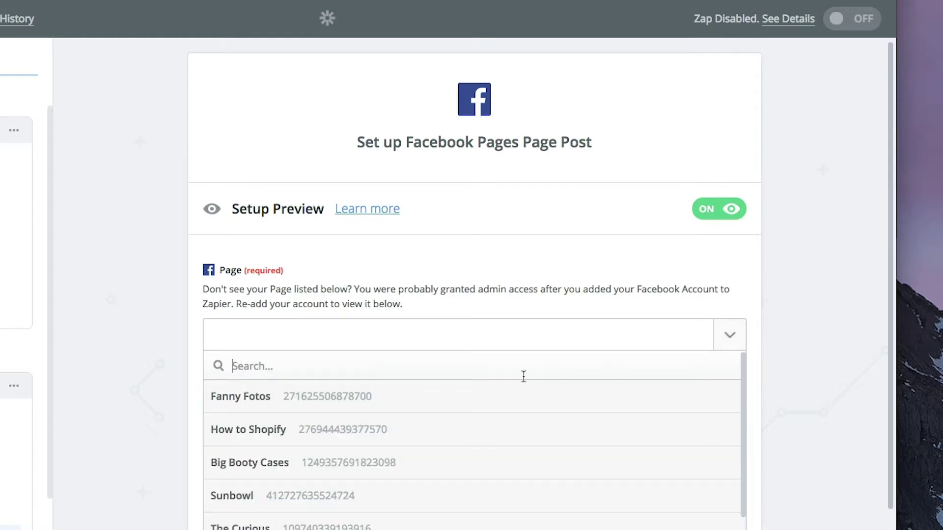
scroll(476, 424, down, 2)
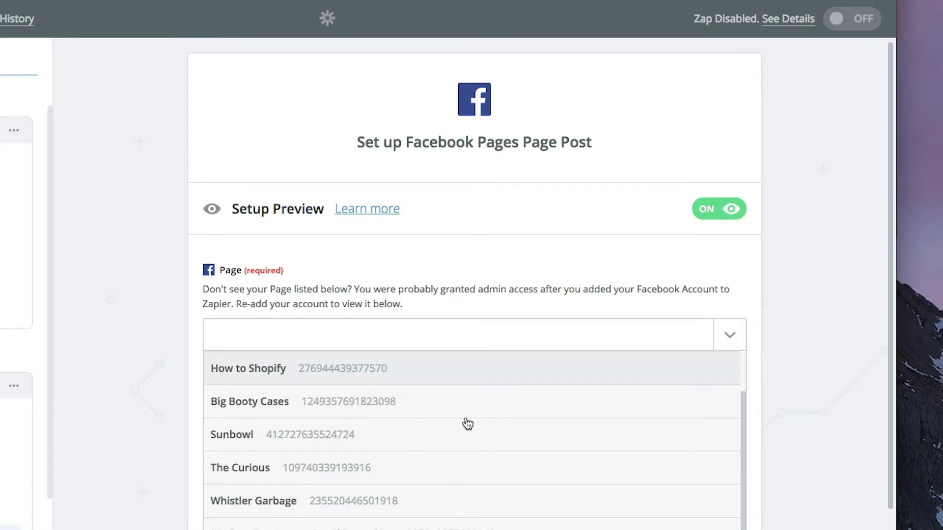
scroll(435, 475, down, 1)
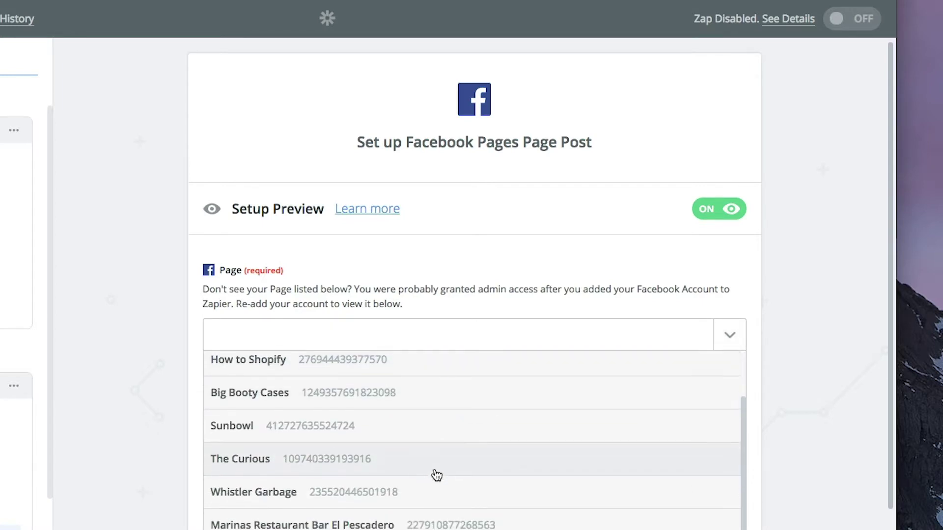
click(413, 436)
scroll(774, 376, down, 3)
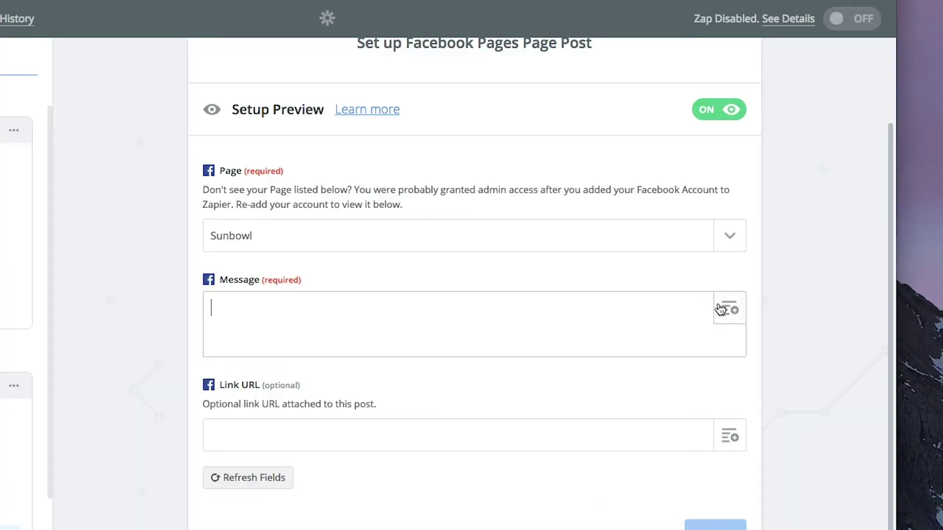
- Fill the Message with the blog entry's Title followed by its Body HTML
click(720, 309)
click(486, 438)
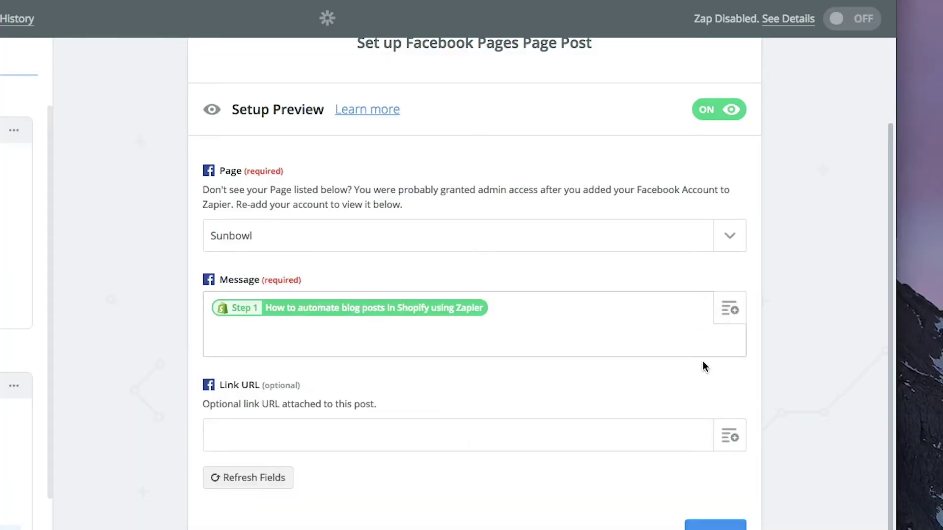
click(728, 313)
scroll(436, 440, down, 3)
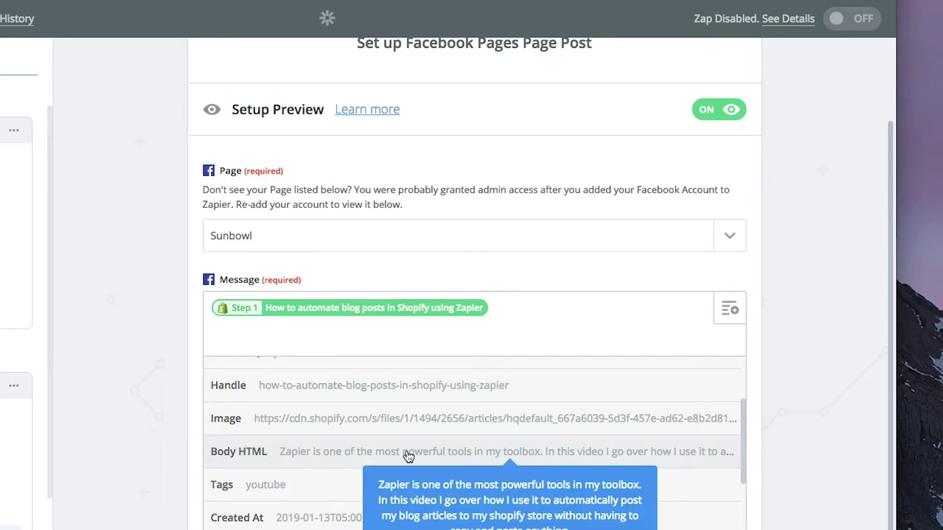
scroll(407, 451, up, 2)
scroll(409, 449, down, 5)
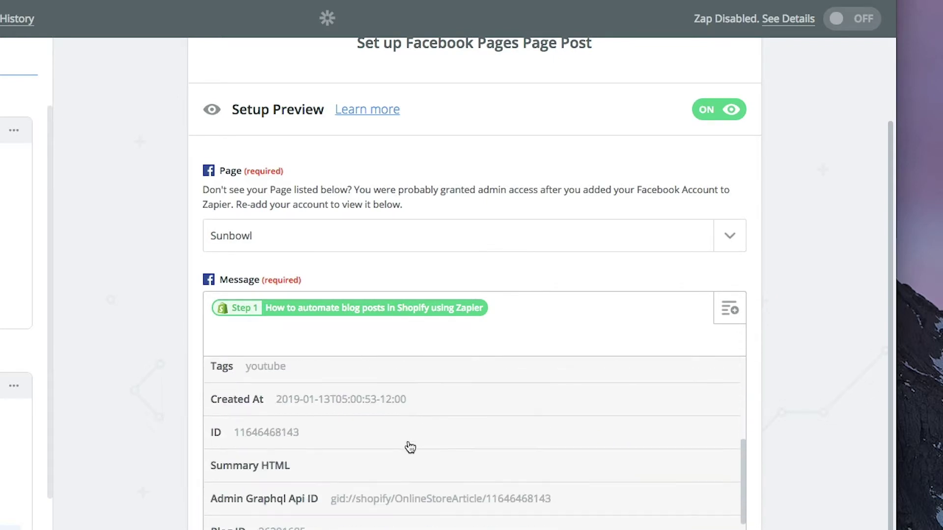
scroll(410, 448, down, 5)
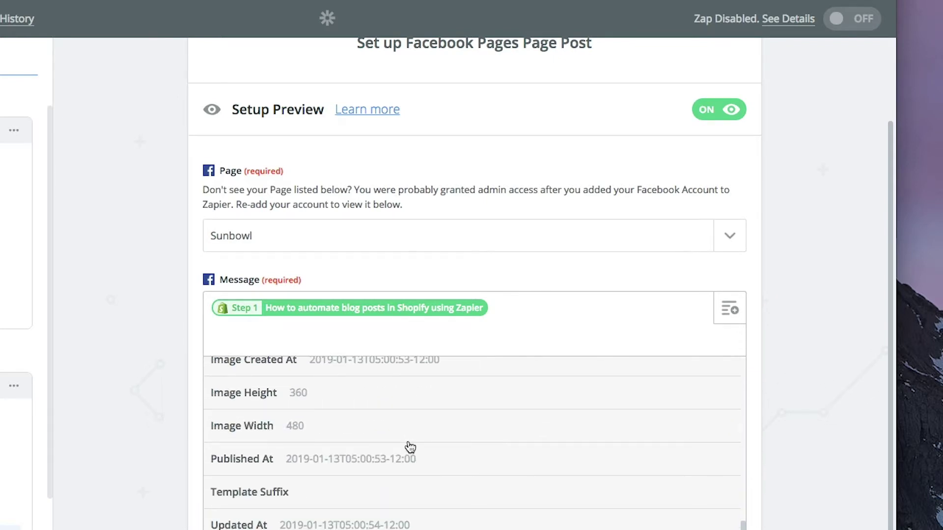
scroll(510, 488, up, 8)
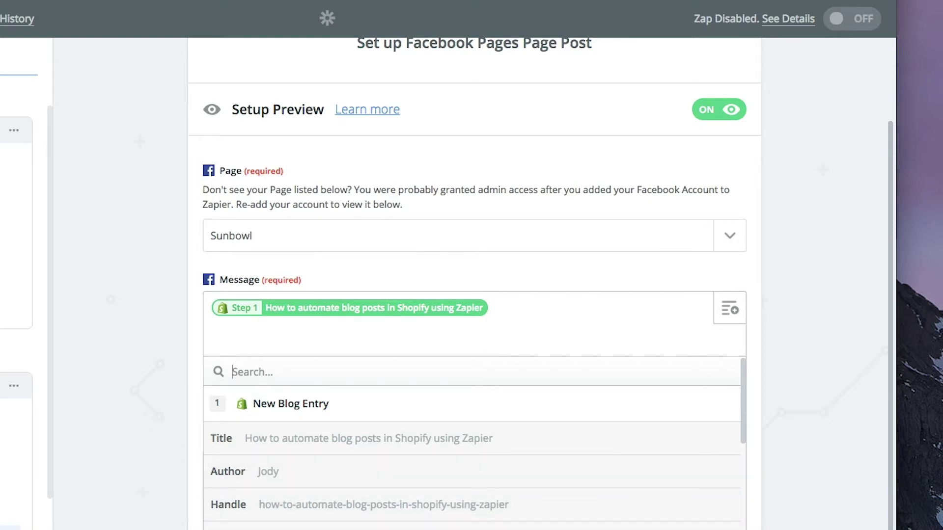
click(405, 473)
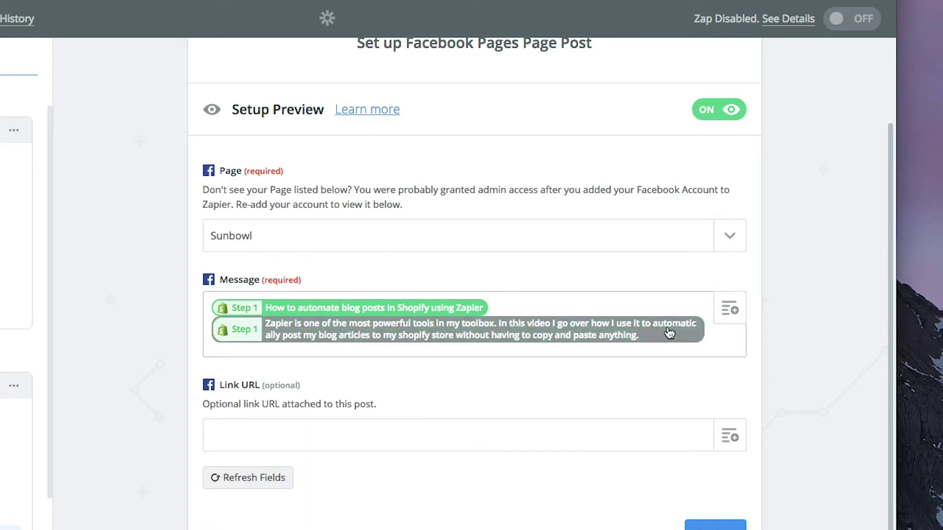
click(511, 429)
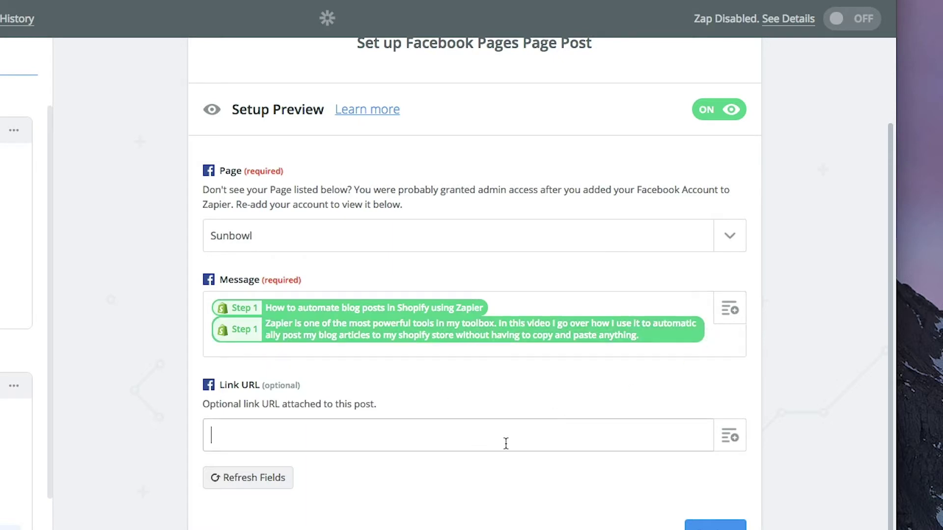
- Insert the blog entry's Handle field into the Link URL
click(736, 435)
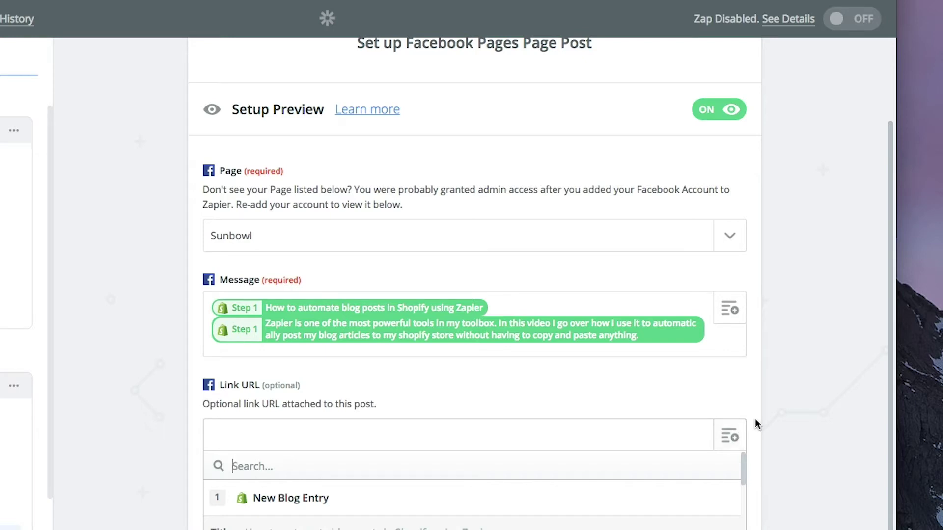
scroll(755, 423, down, 5)
scroll(608, 377, down, 3)
scroll(608, 377, down, 5)
scroll(608, 378, up, 8)
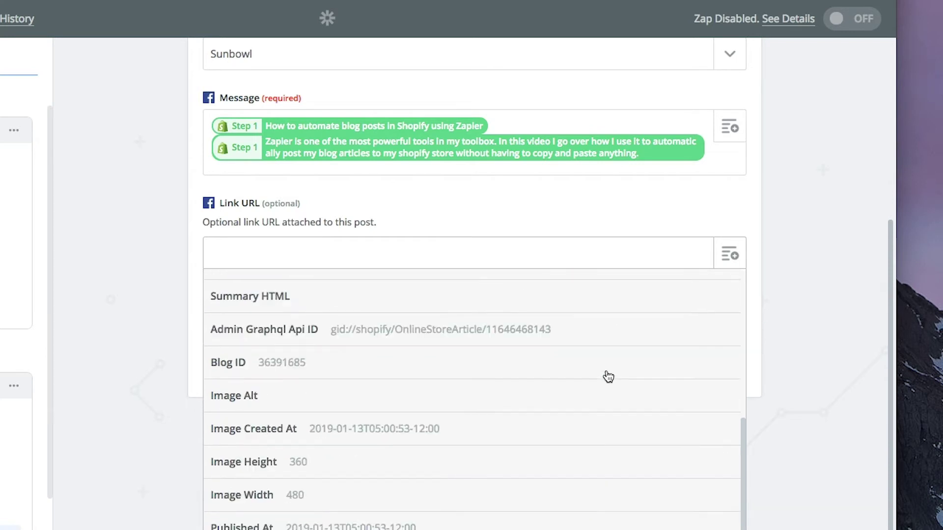
scroll(609, 377, up, 2)
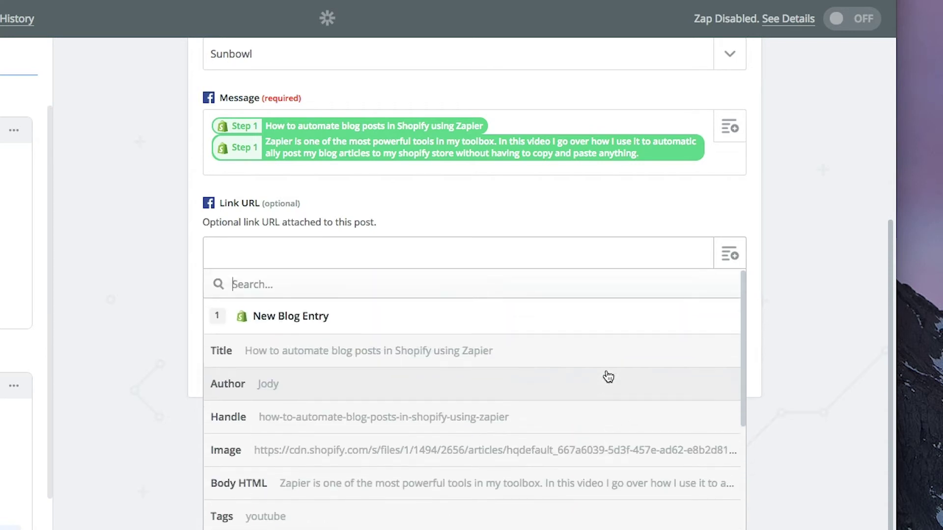
scroll(609, 378, down, 2)
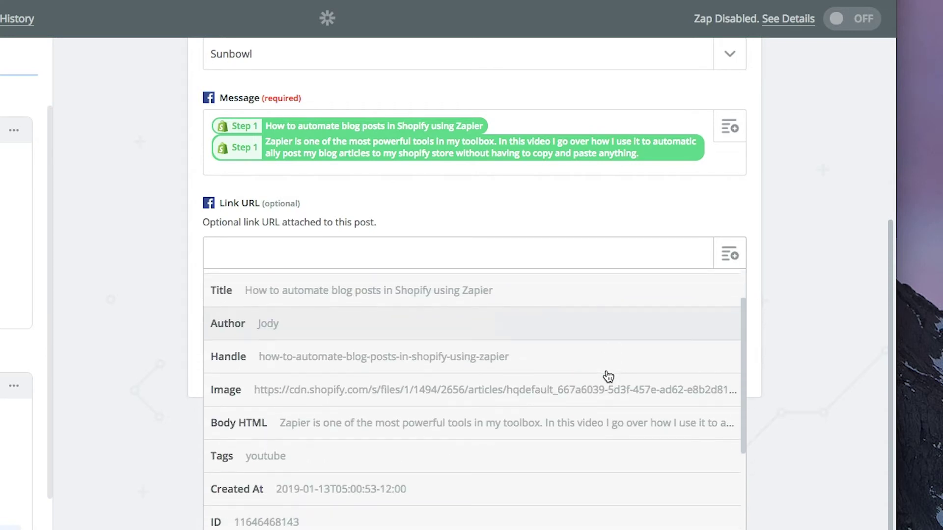
click(513, 358)
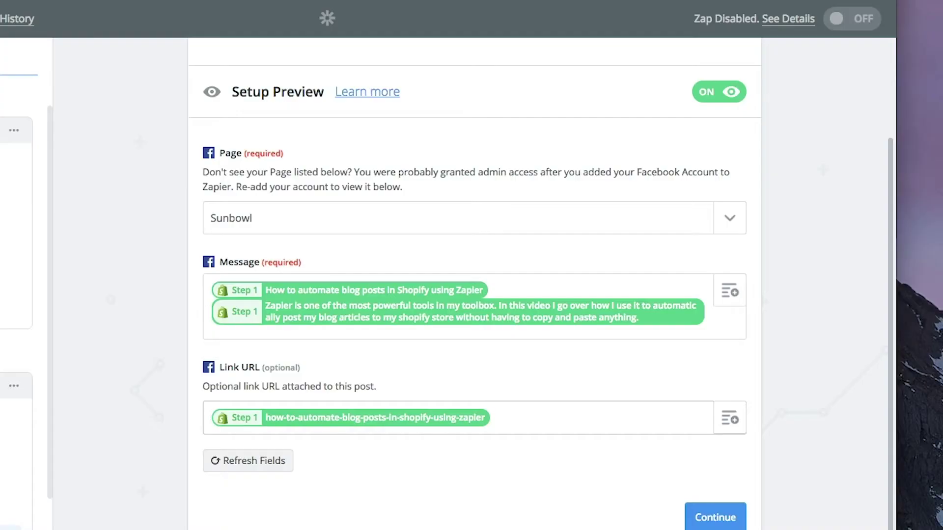
text(httpSStep 1 how-to-automate-blog-posts-in-shopify-using-zapier)
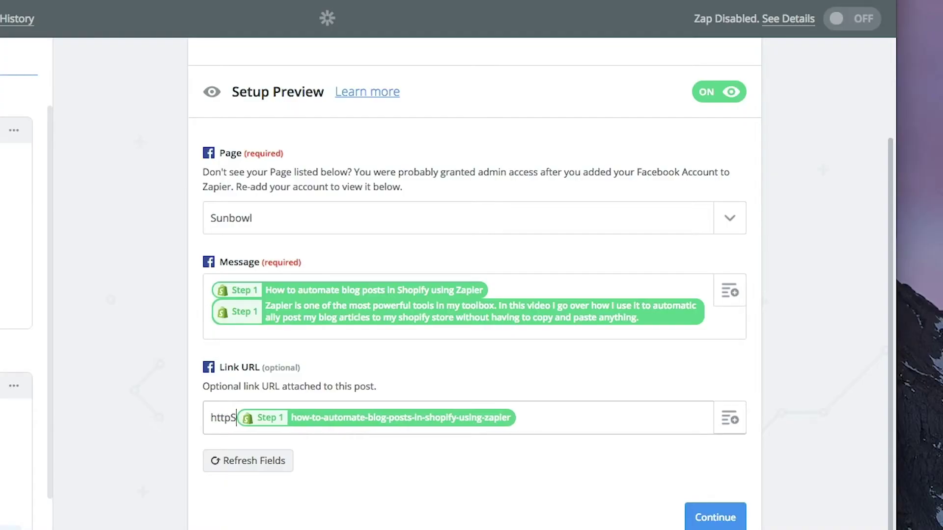
key(BackSpace)
text(s://sunbo)
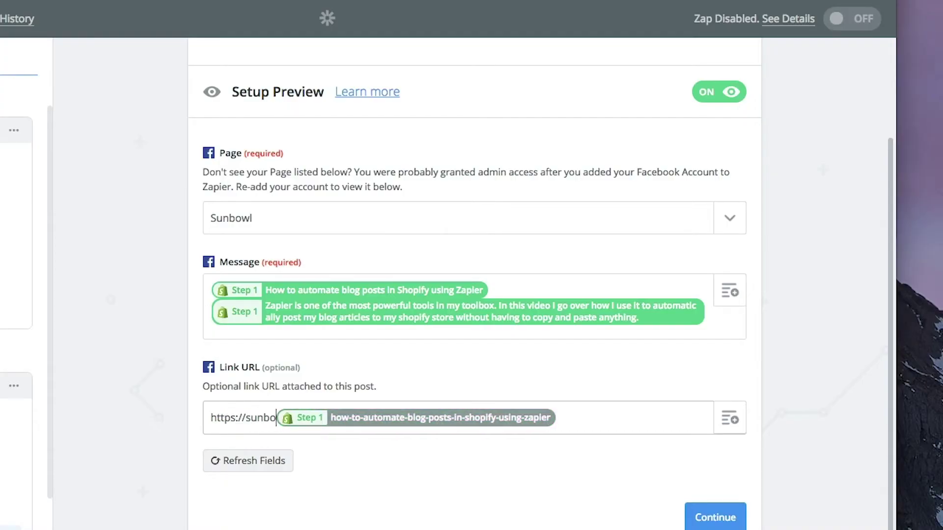
text(wl-4.myshop)
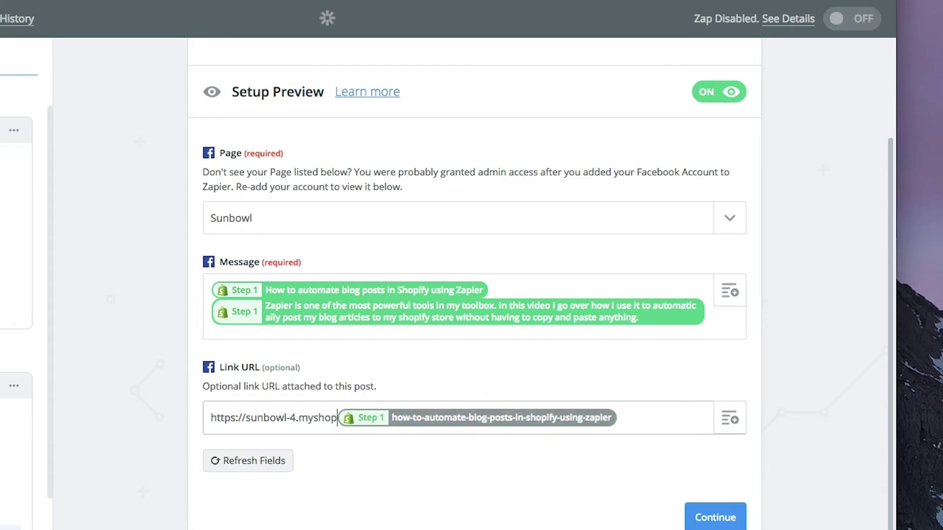
text(ify.com/)
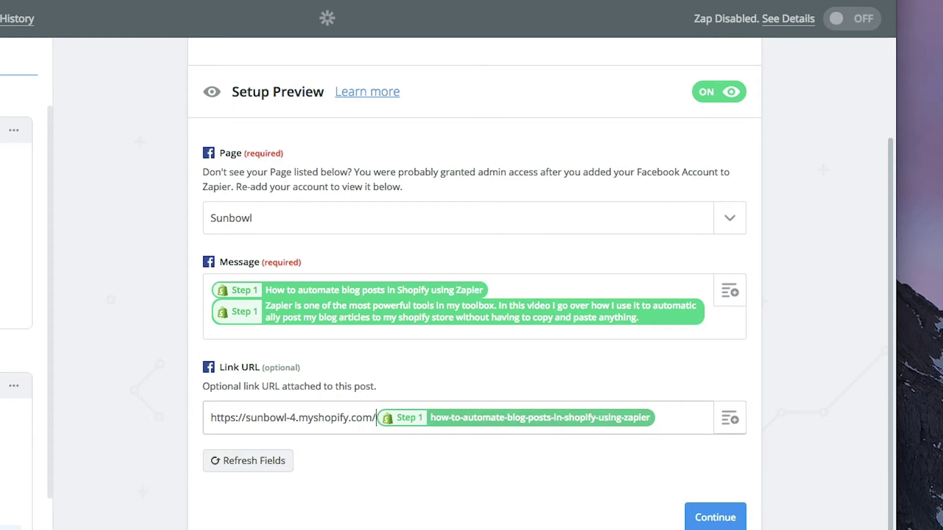
text(blogs/)
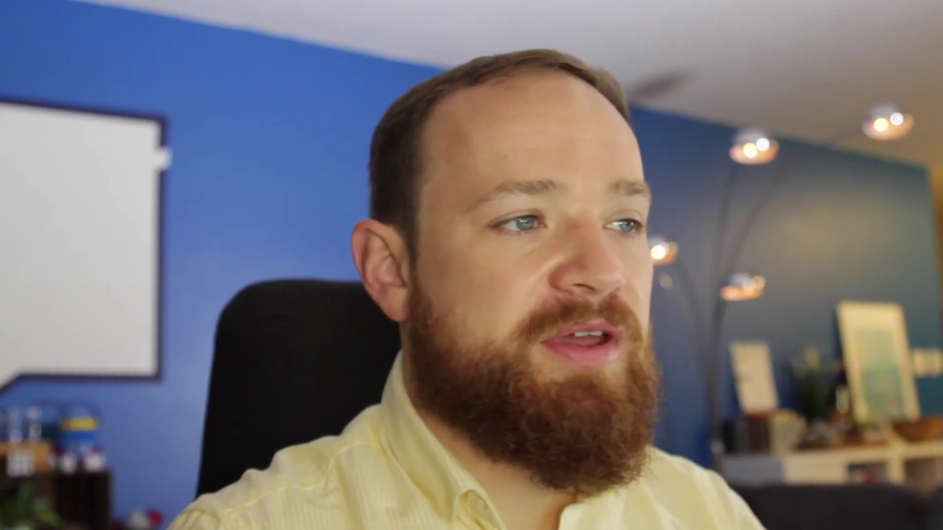
text(news/)
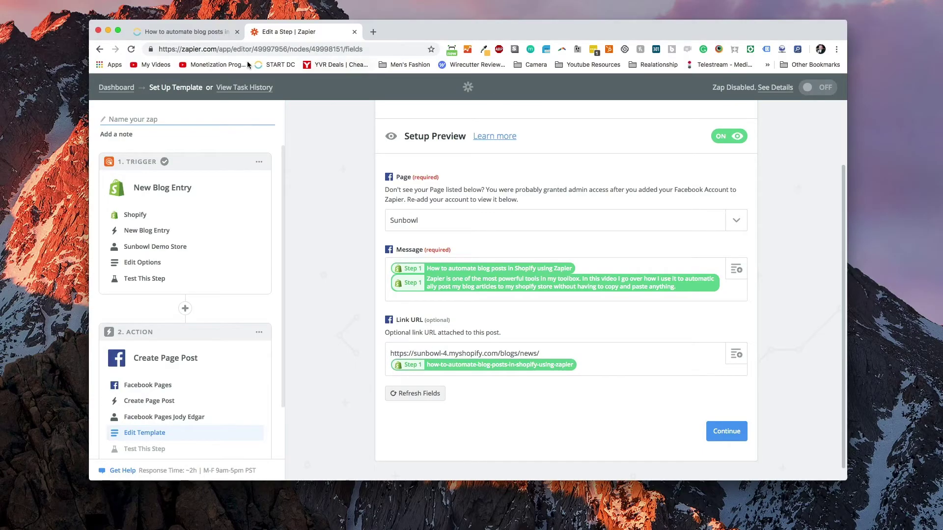
- Save the post template and return to the Zapier tab showing the test-step sample
click(726, 432)
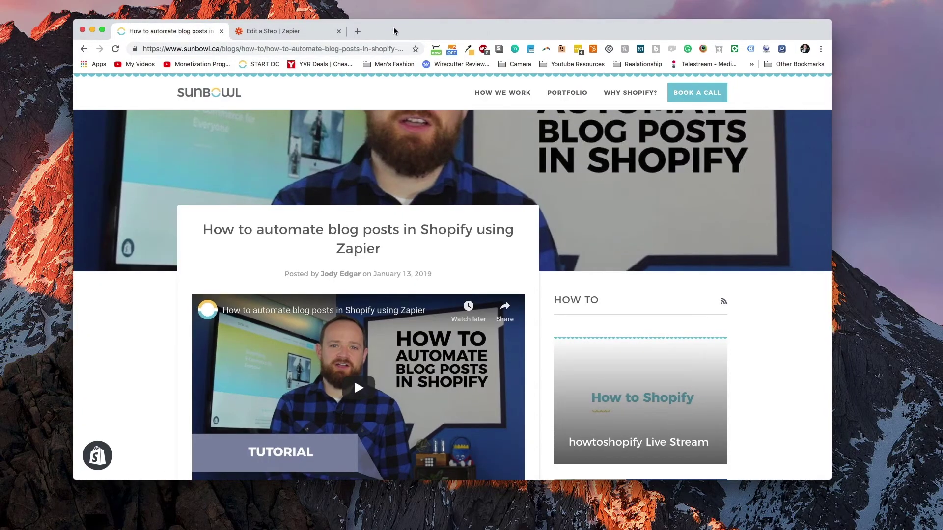
click(273, 32)
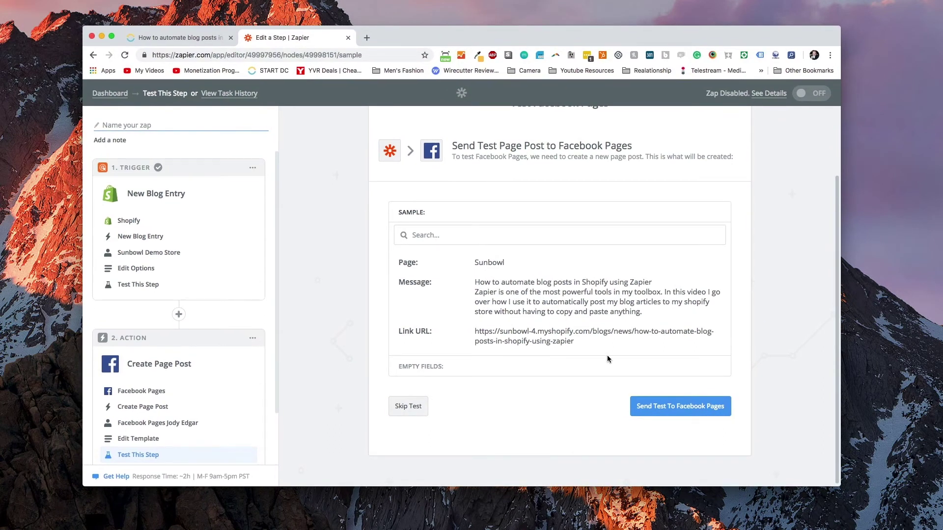
- Open the sample link in a new tab with sunbowl-4 changed to sunbowl-2, then return to Zapier
drag(505, 337, 472, 335)
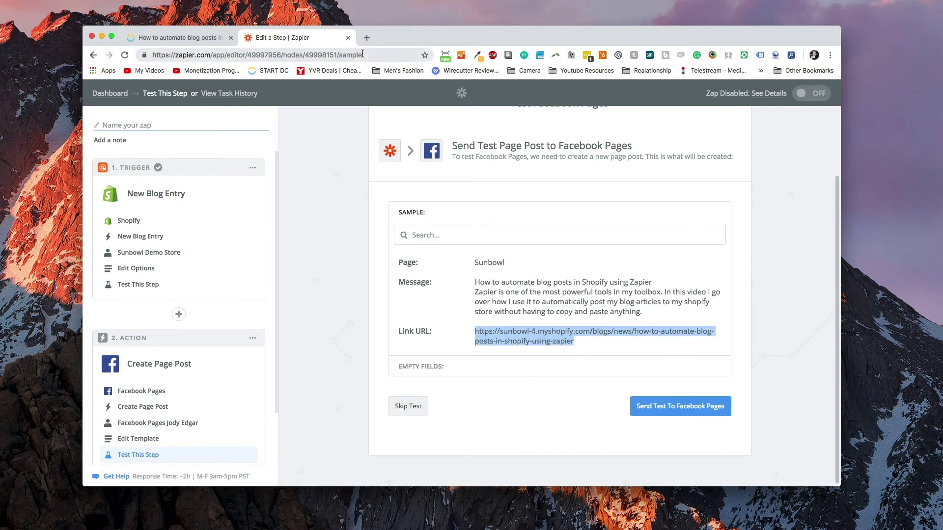
click(367, 37)
key(super+v)
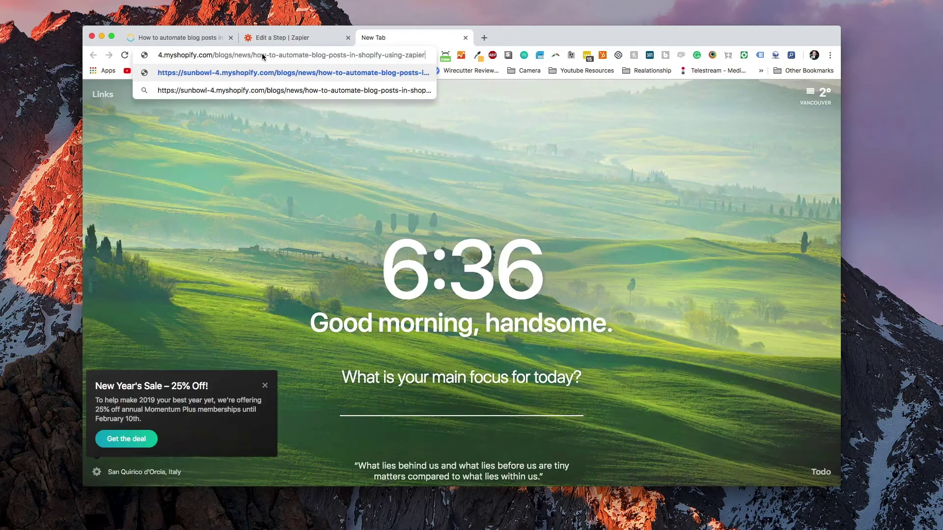
double_click(160, 56)
text(2)
key(Return)
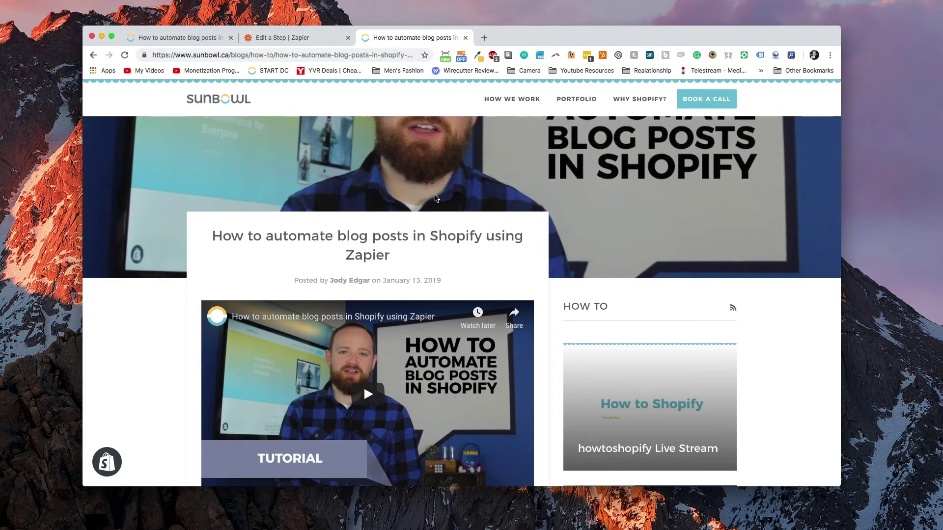
key(ctrl+shift+Tab)
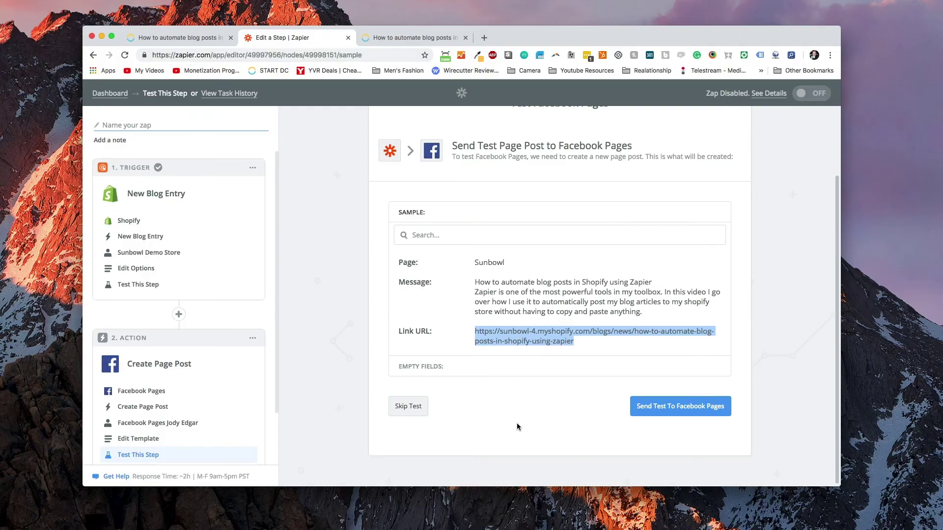